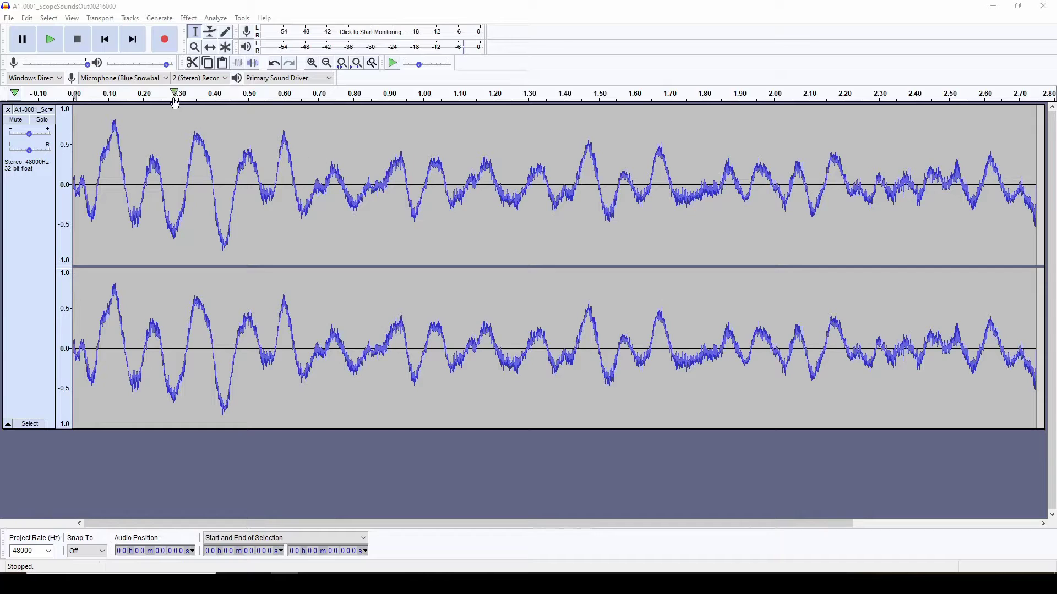
pyautogui.click(52, 38)
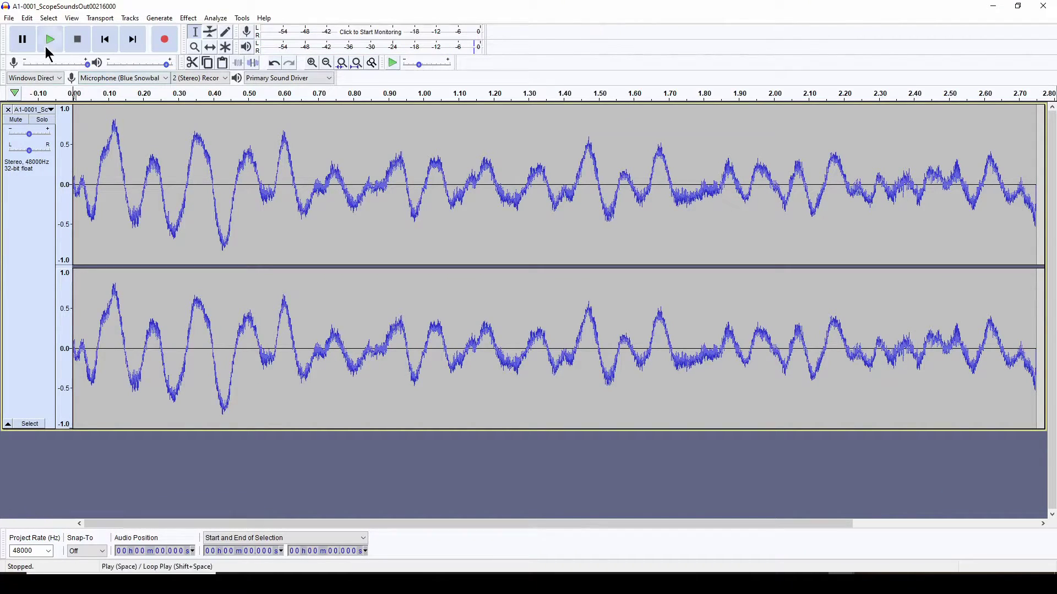
pyautogui.click(50, 42)
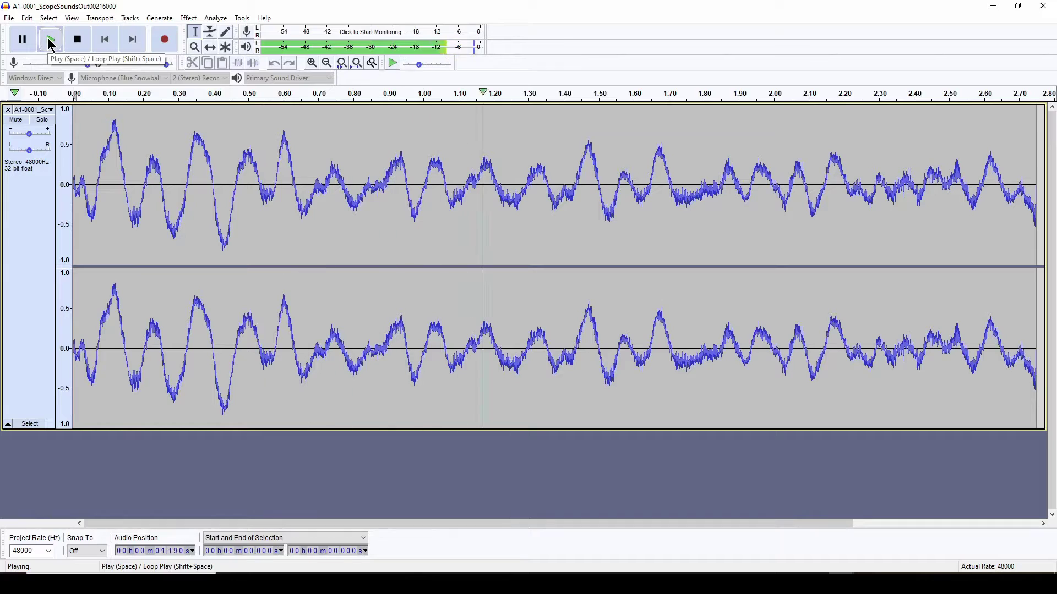
pyautogui.click(77, 40)
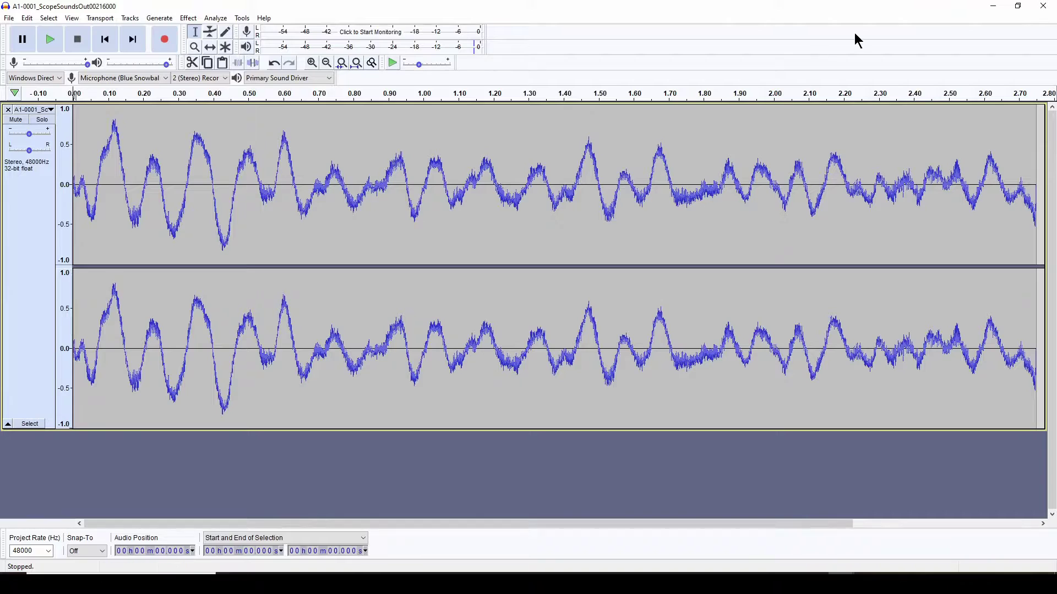
# - Split the ScopeSound stereo track and delete the empty right-channel track, leaving one mono track
pyautogui.doubleClick(899, 16)
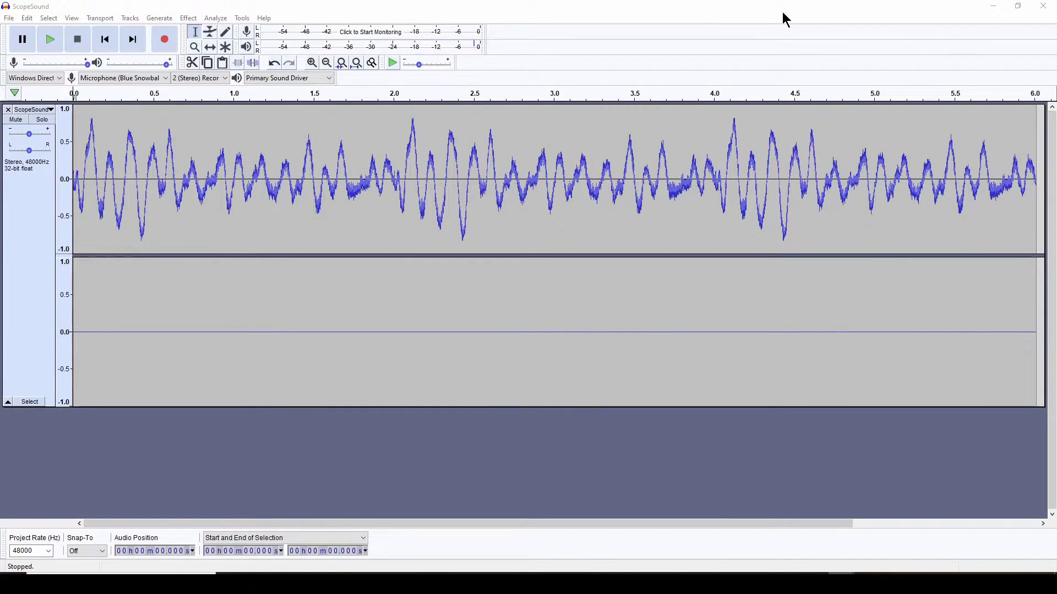
pyautogui.click(784, 16)
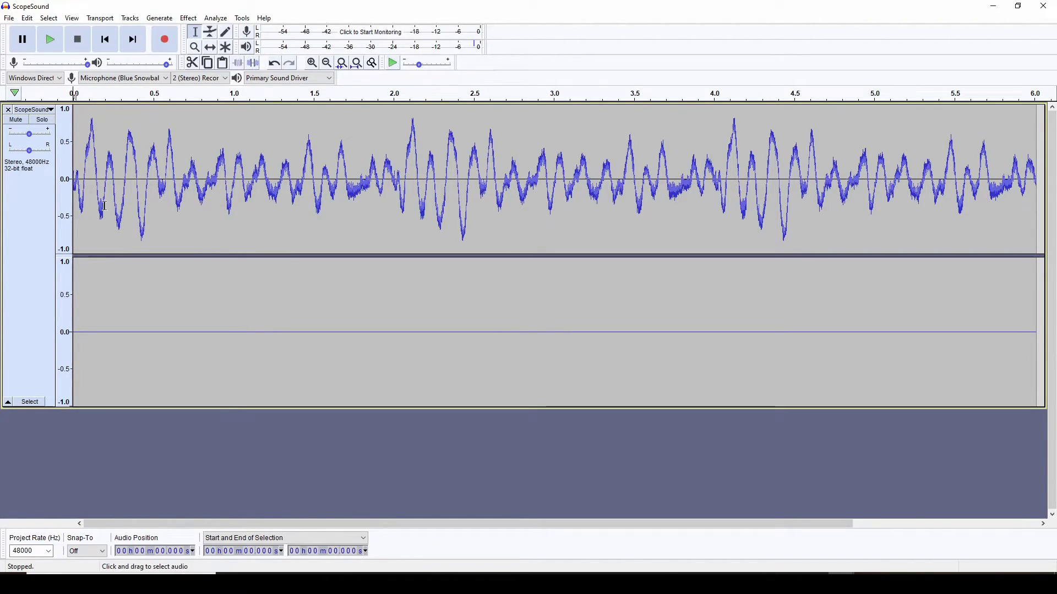
pyautogui.click(51, 110)
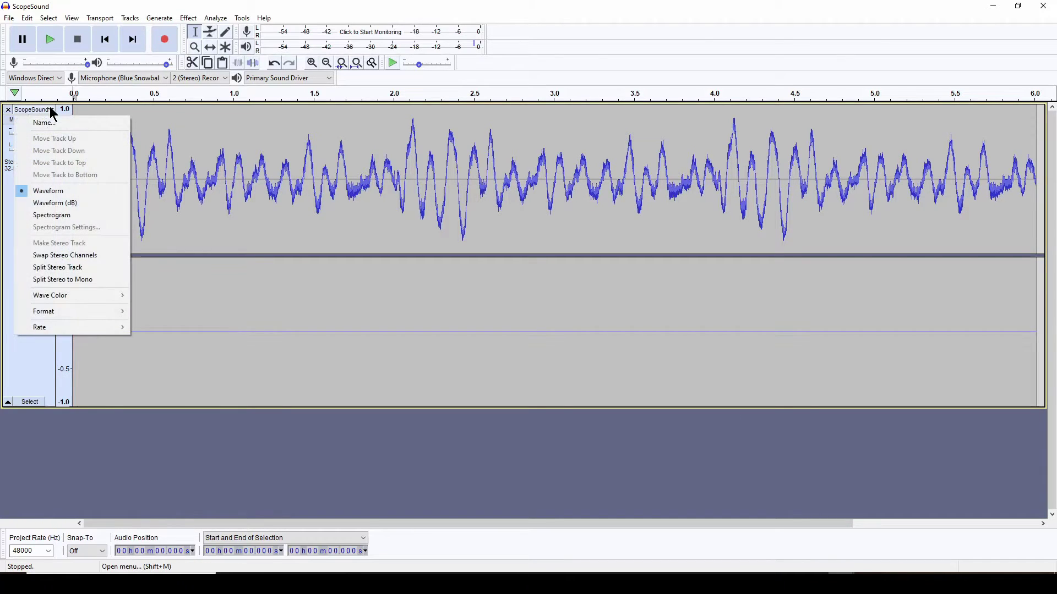
pyautogui.click(77, 274)
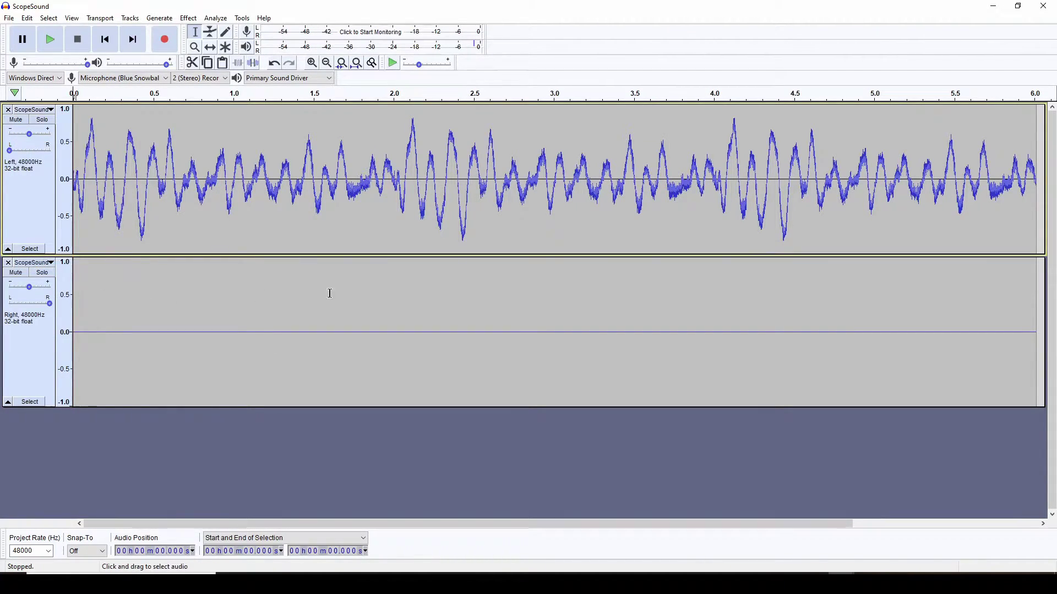
pyautogui.click(8, 263)
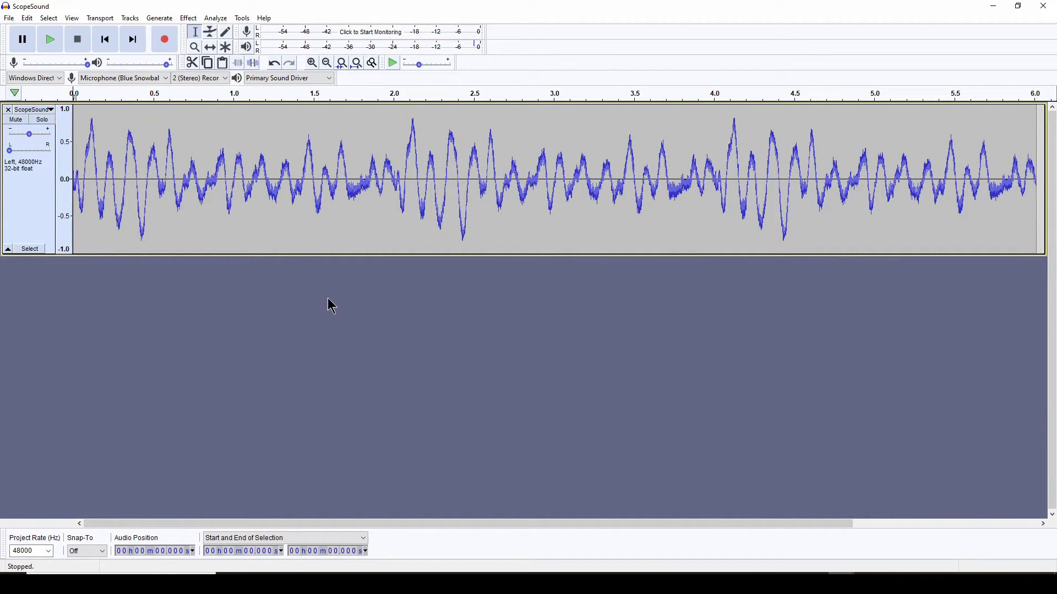
# - Resize the remaining mono fan track and play it back briefly
pyautogui.moveTo(327, 256); pyautogui.dragTo(327, 327)
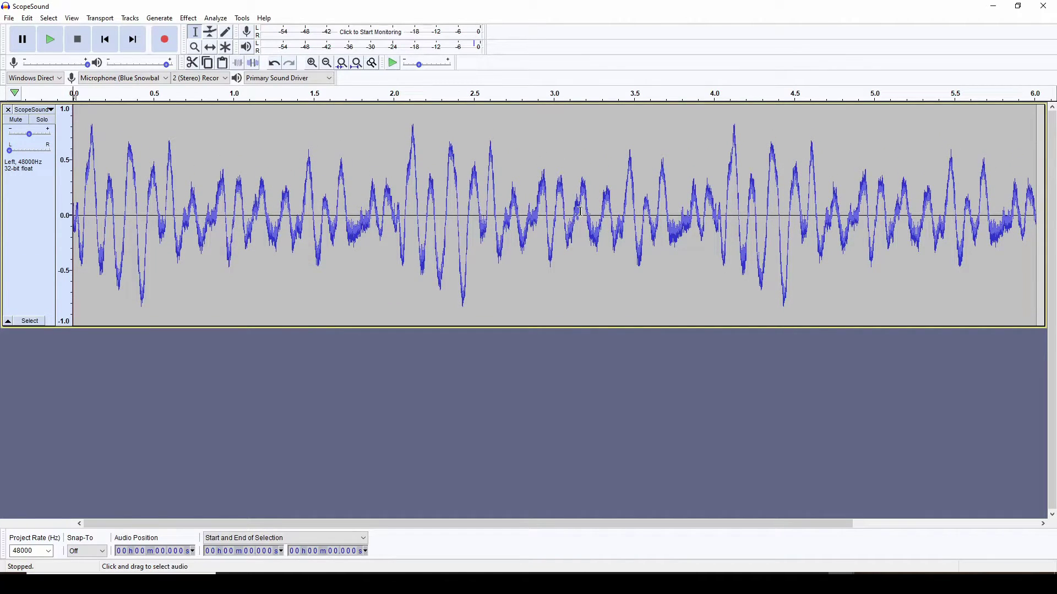
pyautogui.click(51, 41)
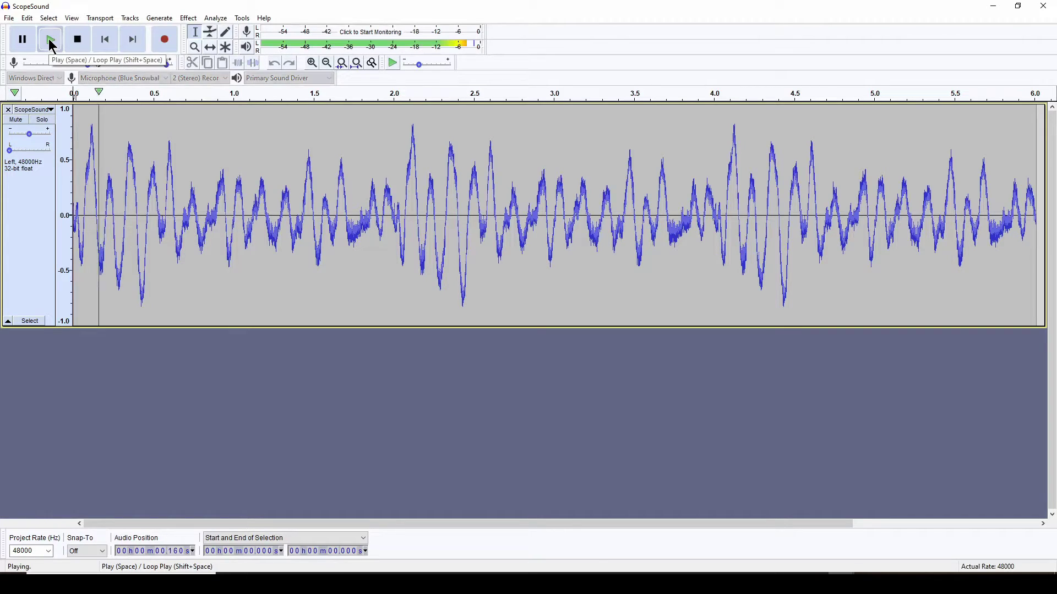
pyautogui.click(79, 41)
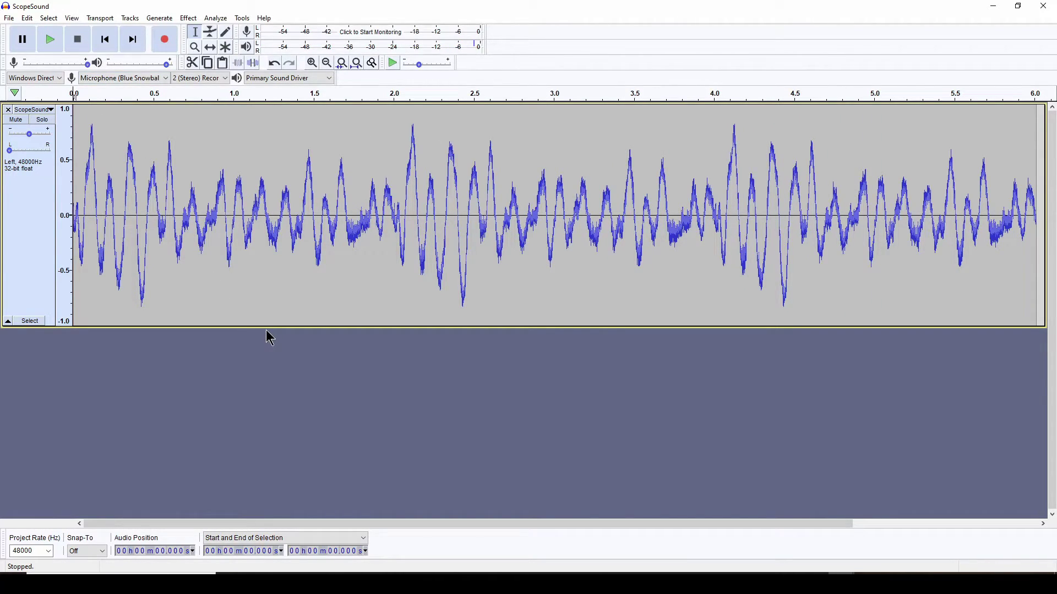
pyautogui.moveTo(268, 329); pyautogui.dragTo(268, 317)
# - Select all 6 seconds of the fan recording with Ctrl+A
pyautogui.click(242, 19)
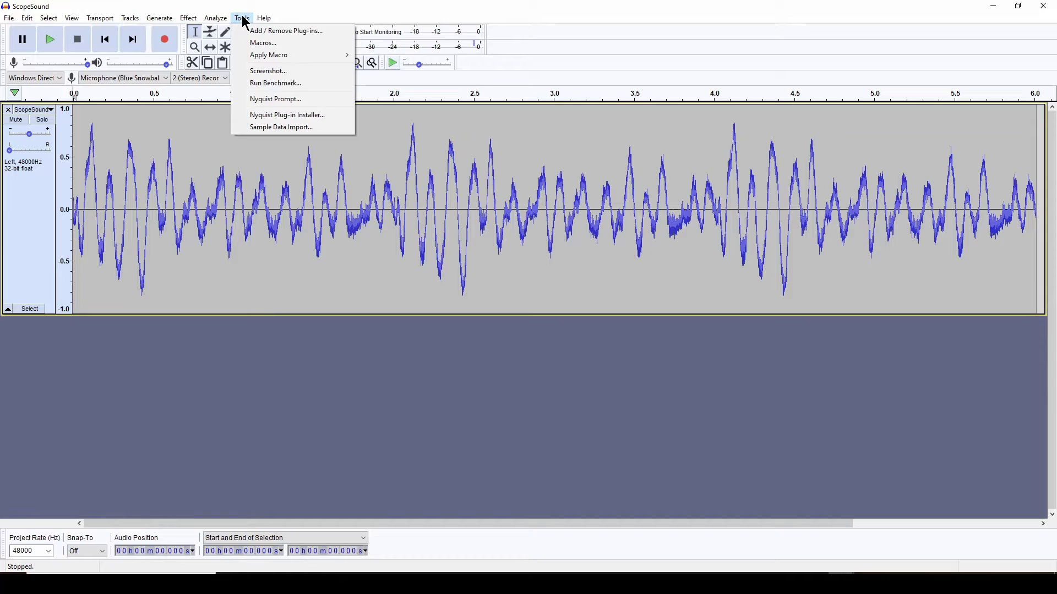
pyautogui.moveTo(224, 23)
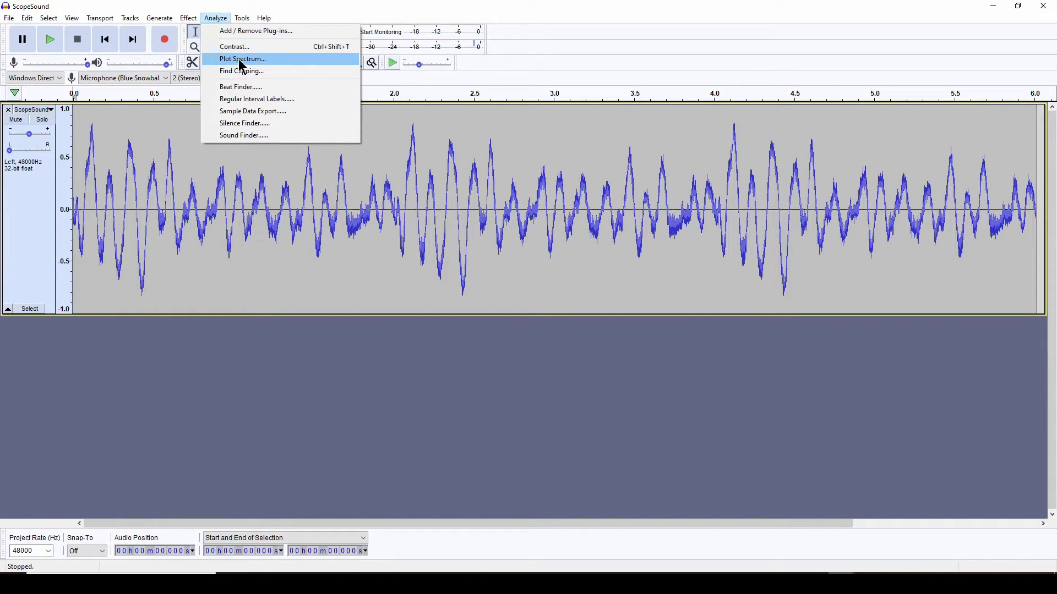
pyautogui.click(258, 7)
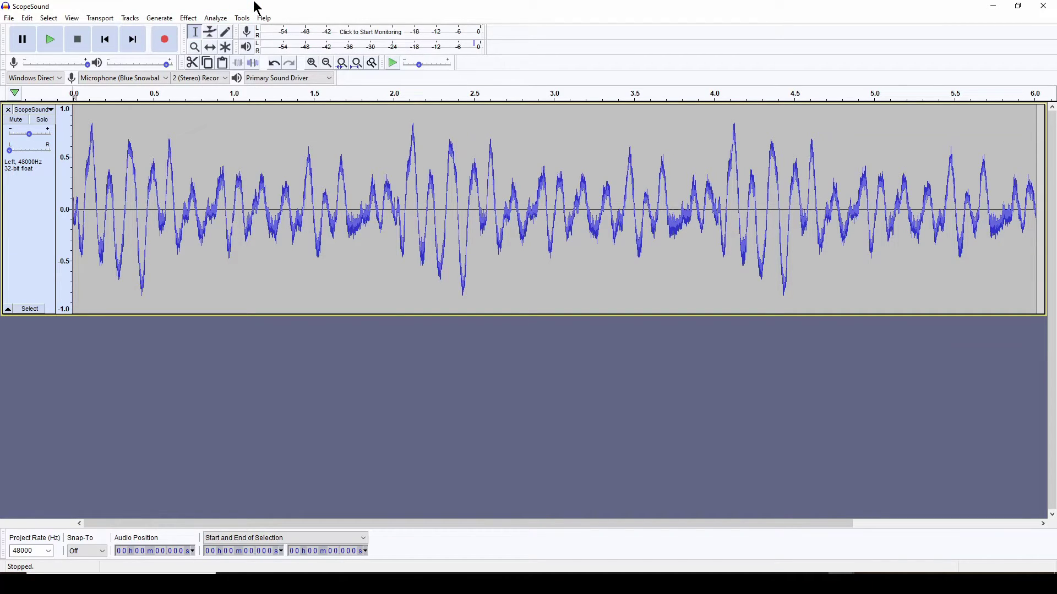
pyautogui.hotkey('ctrl', 'a')
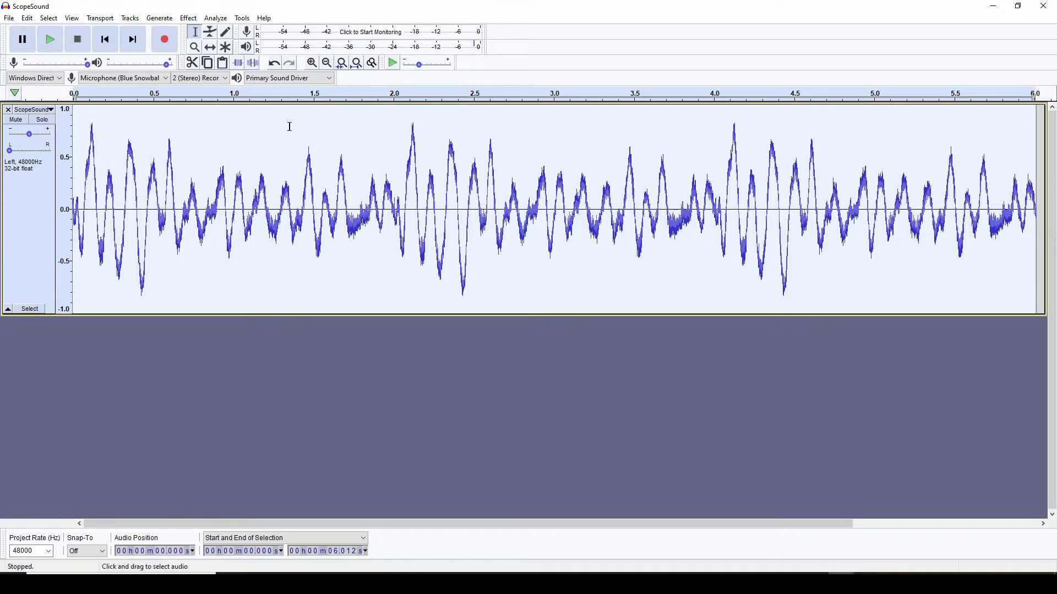
# - Plot the recording's spectrum via Analyze > Plot Spectrum and enlarge the Frequency Analysis window
pyautogui.click(216, 20)
pyautogui.click(230, 60)
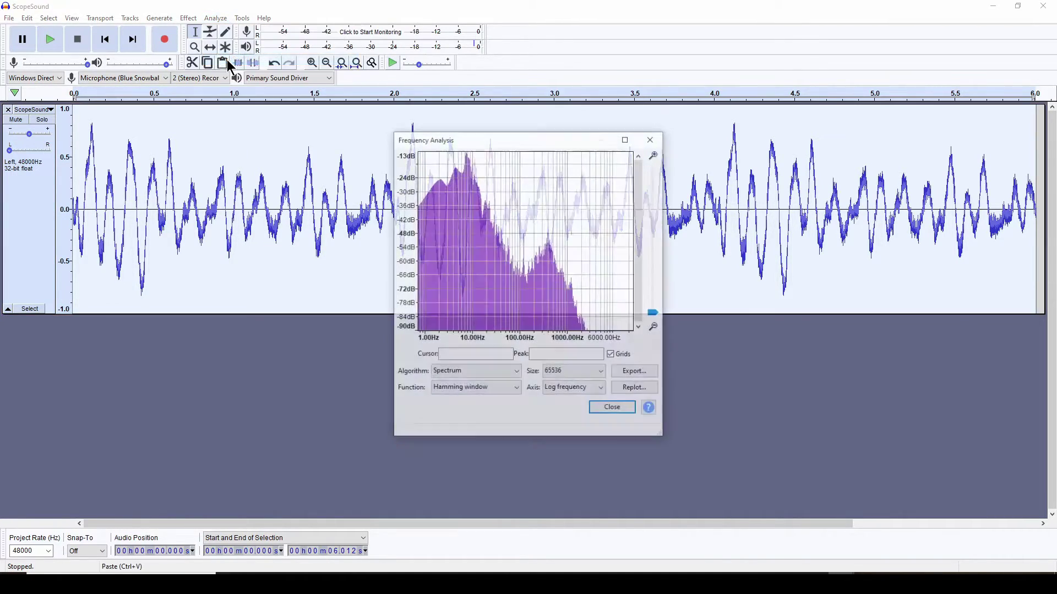
pyautogui.moveTo(392, 132); pyautogui.dragTo(174, 14)
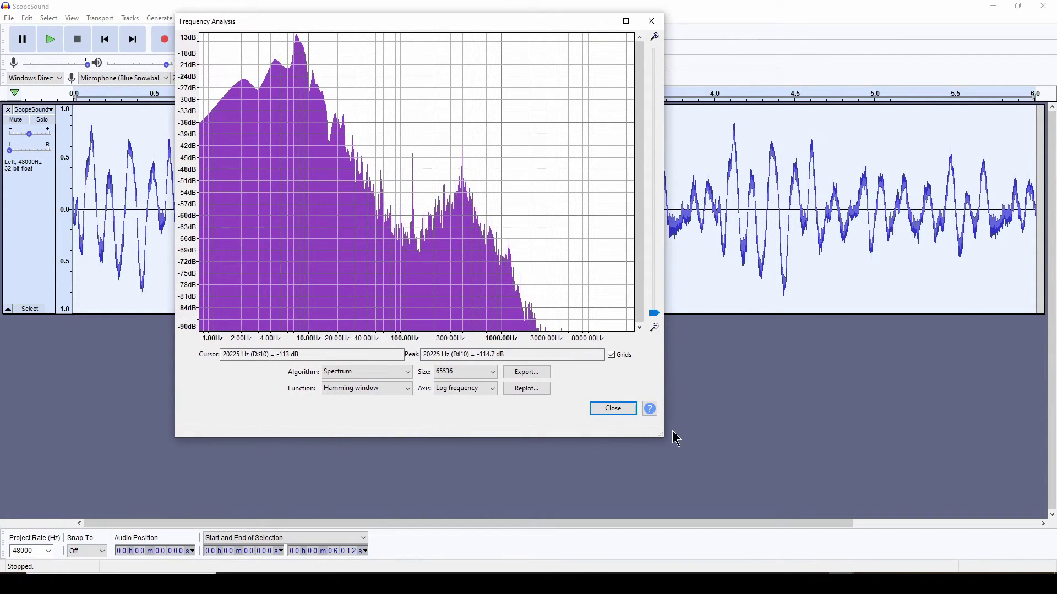
pyautogui.moveTo(661, 436); pyautogui.dragTo(806, 497)
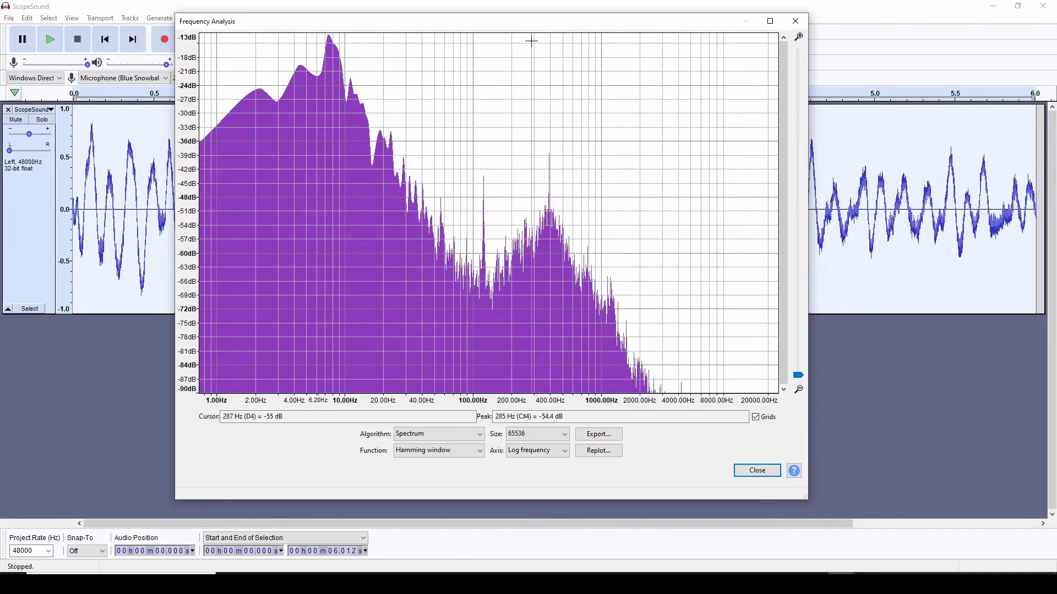
pyautogui.moveTo(505, 22); pyautogui.dragTo(599, 20)
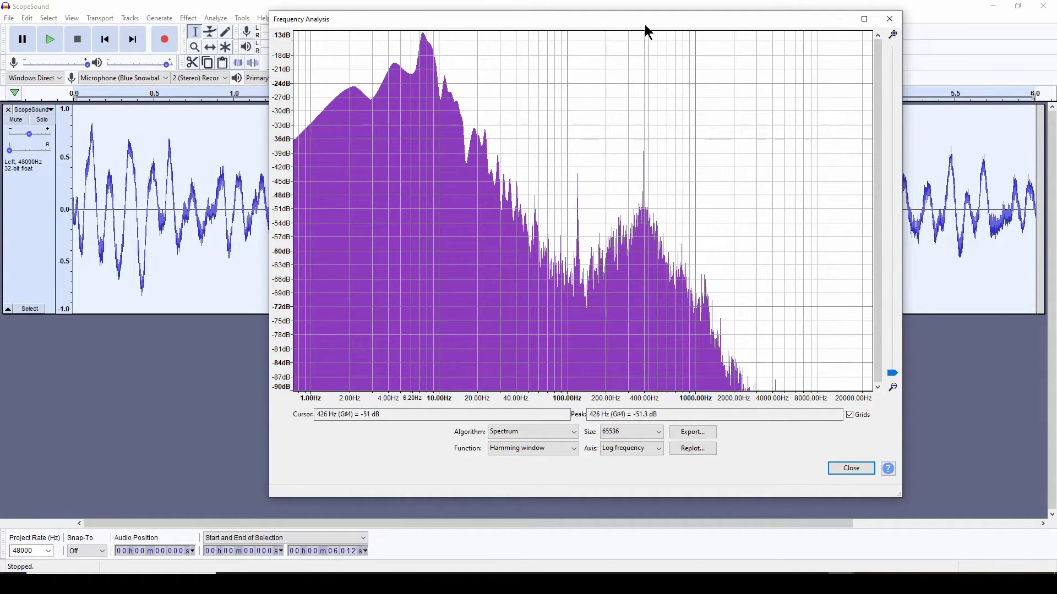
# - Close the spectrum plot and add a new empty mono track via Tracks > Add New
pyautogui.moveTo(637, 23); pyautogui.dragTo(793, 41)
pyautogui.press('Escape')
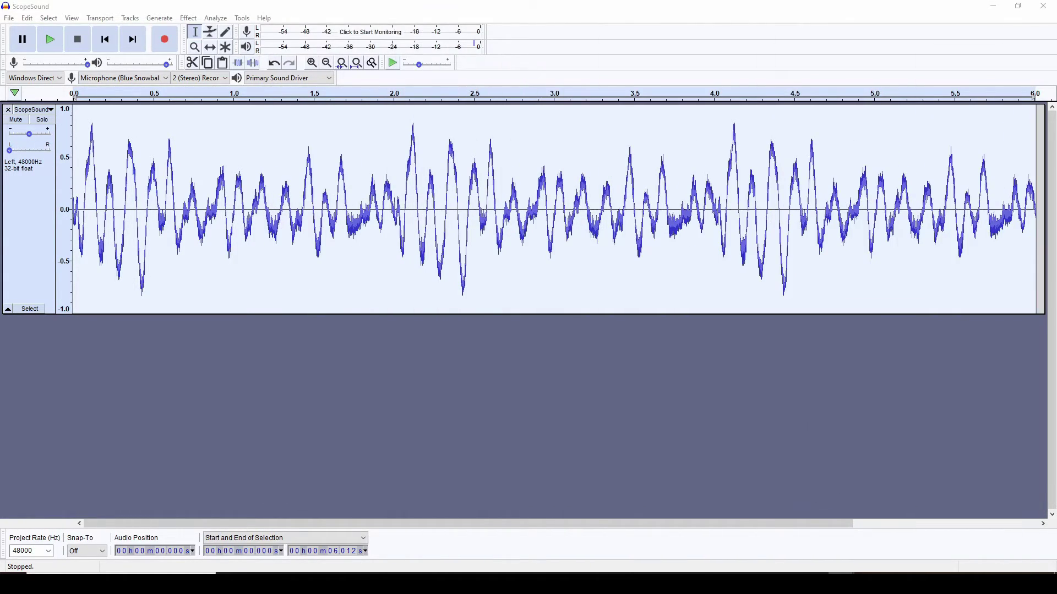
pyautogui.click(455, 378)
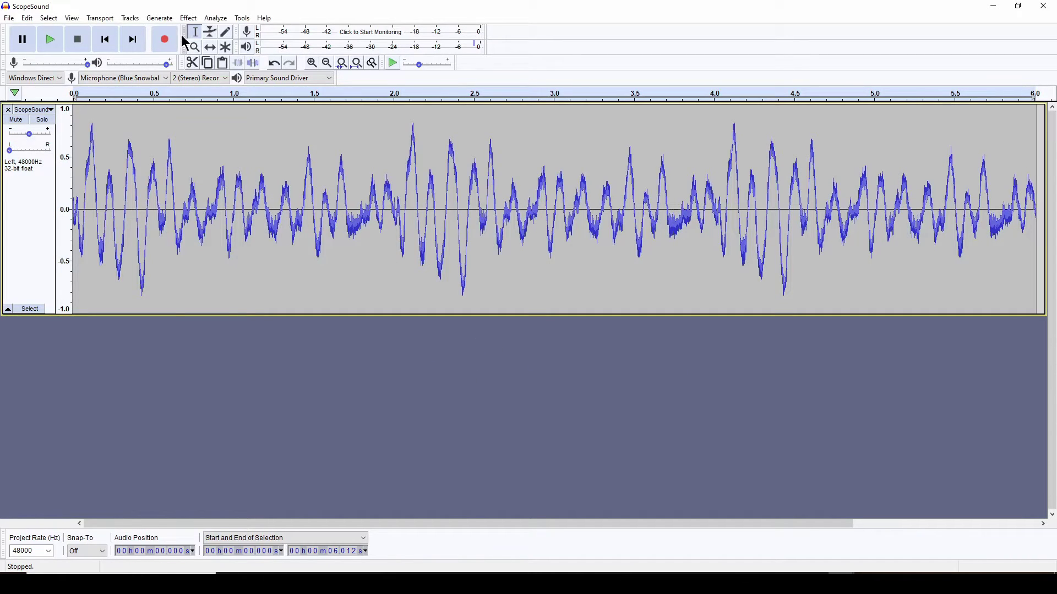
pyautogui.click(131, 18)
pyautogui.moveTo(139, 32)
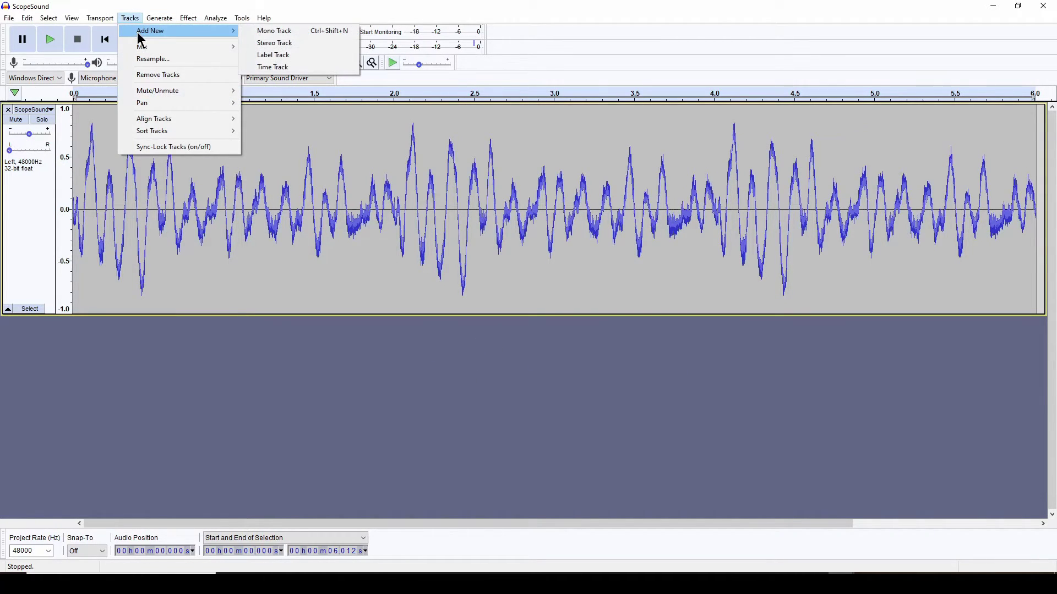
pyautogui.click(254, 32)
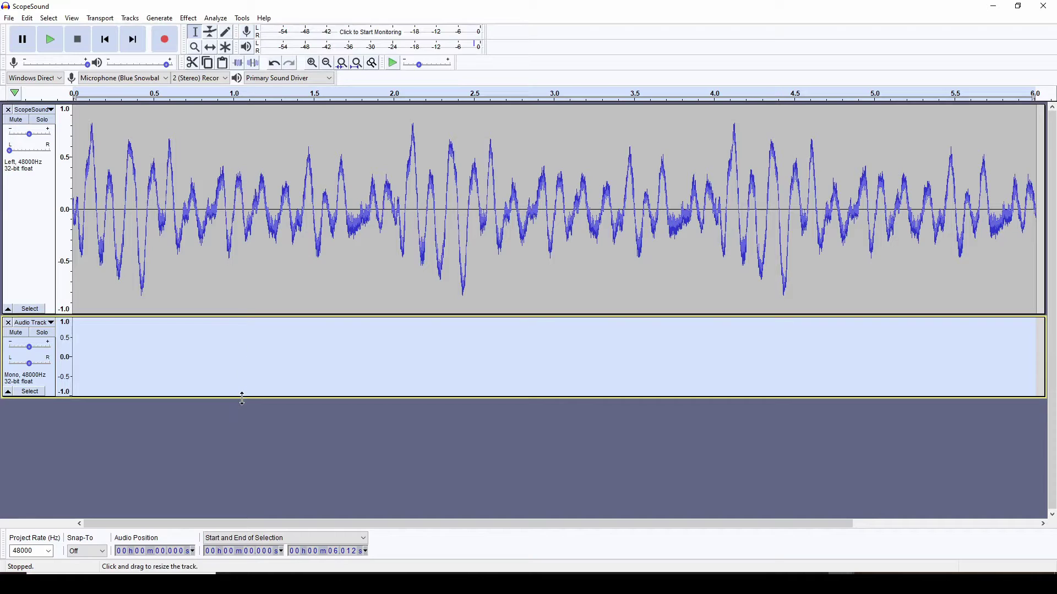
pyautogui.moveTo(242, 399); pyautogui.dragTo(228, 466)
# - Generate a 400 Hz sine tone at amplitude 1 starting at 0.68 s
pyautogui.click(182, 380)
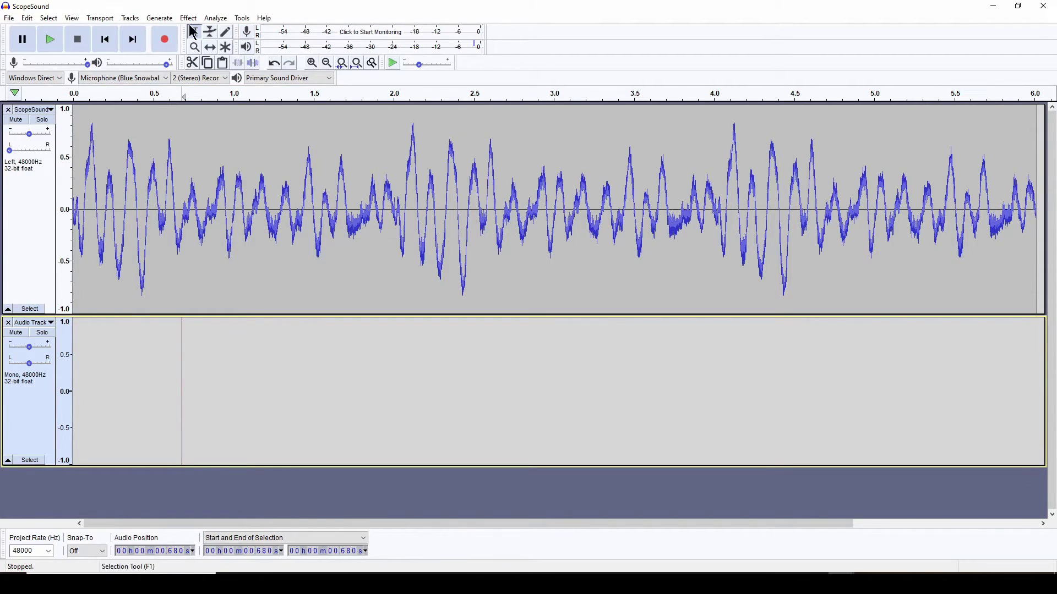
pyautogui.click(166, 18)
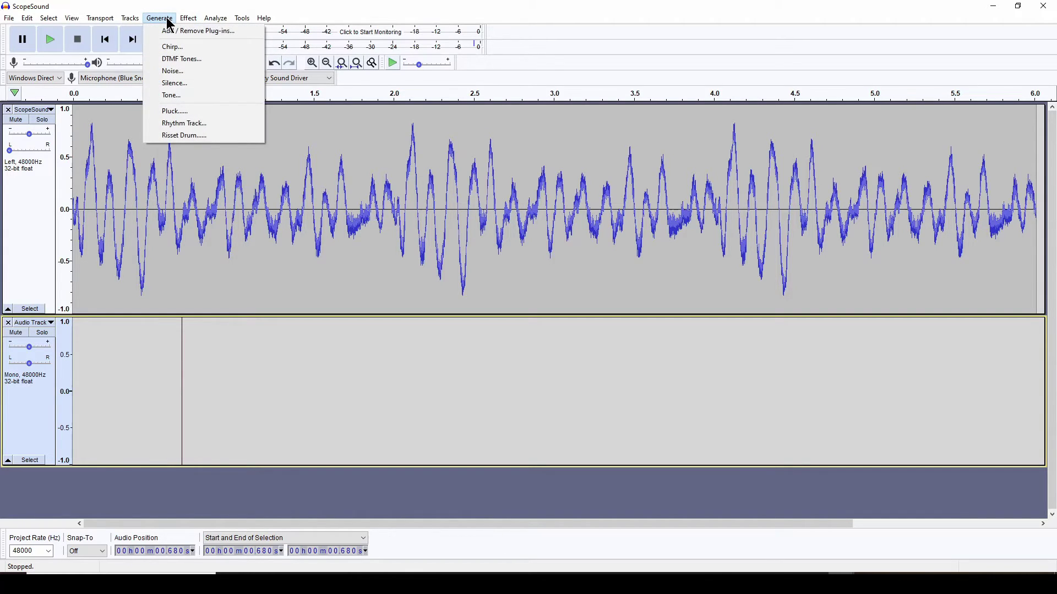
pyautogui.click(175, 100)
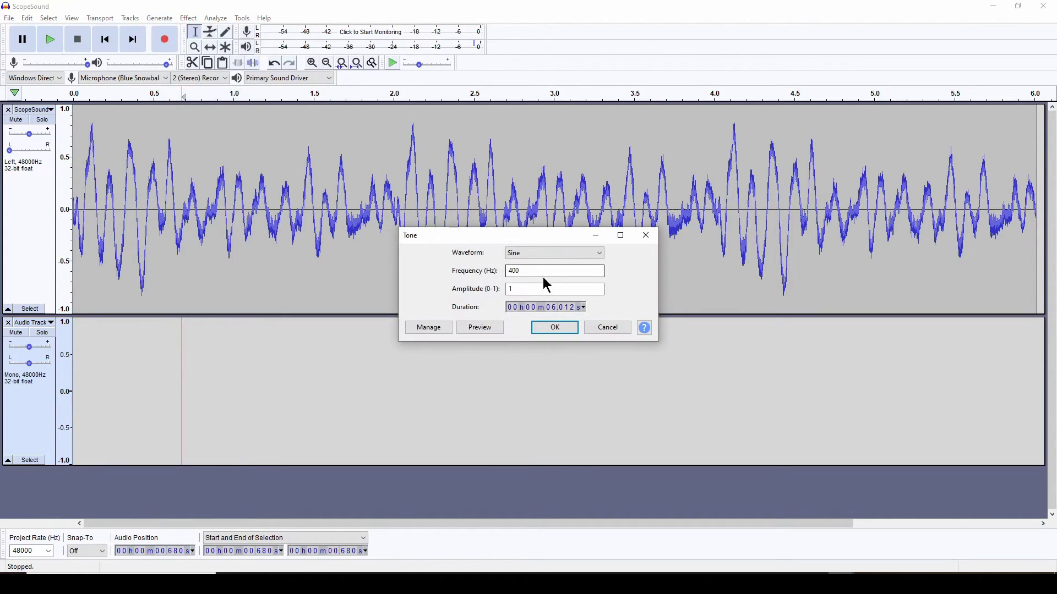
pyautogui.click(549, 327)
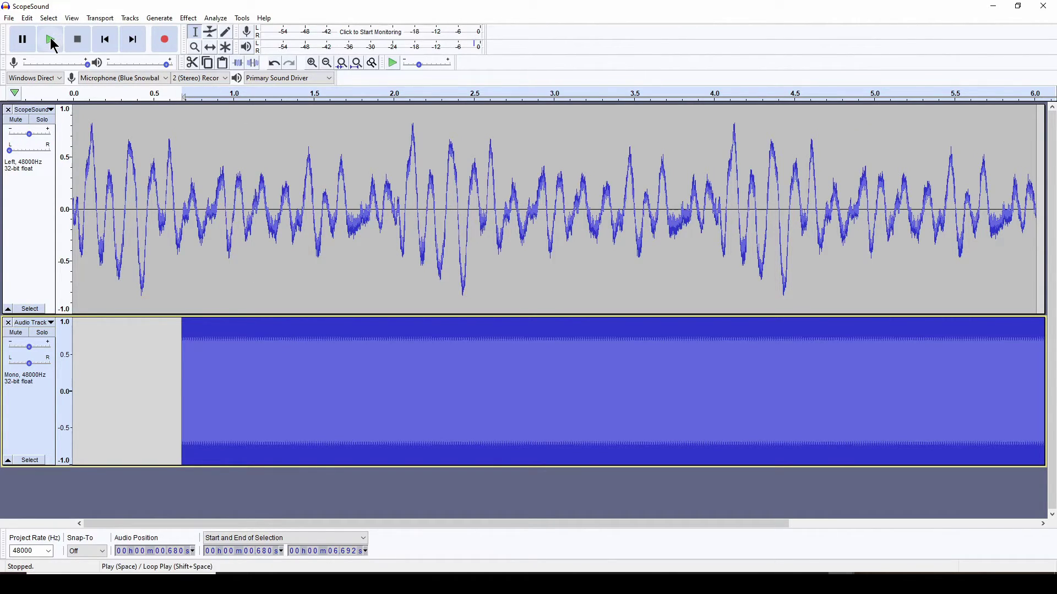
# - Solo the 400 Hz tone track and play it at a lowered volume
pyautogui.click(44, 335)
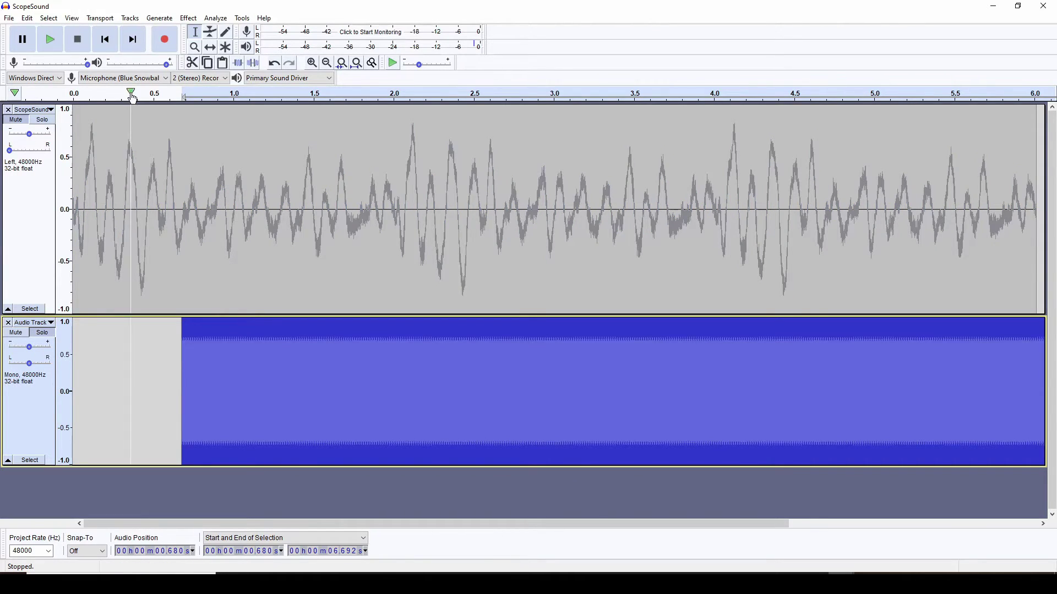
pyautogui.click(51, 39)
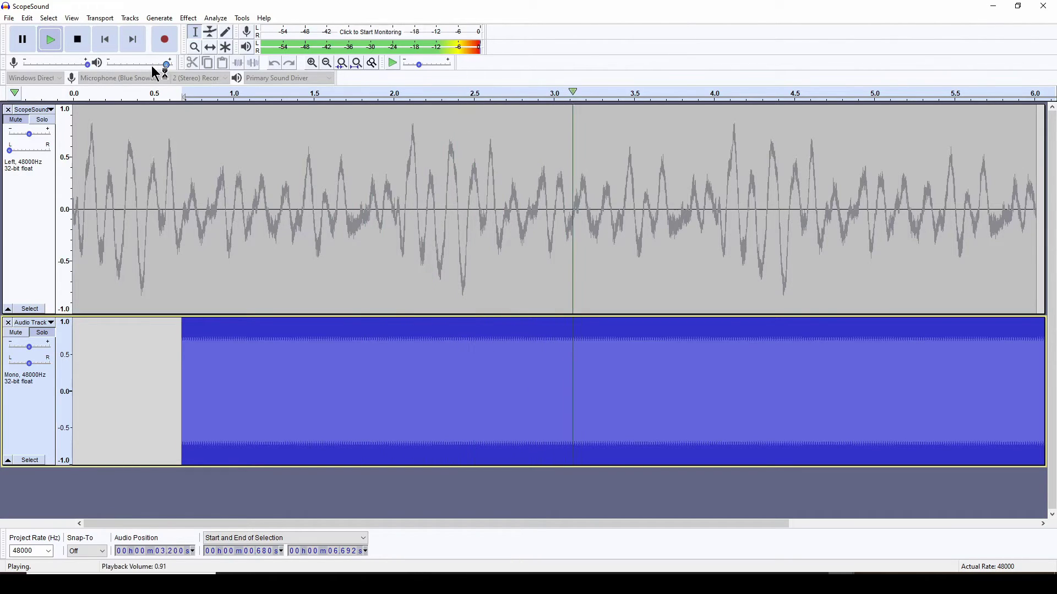
pyautogui.moveTo(153, 65); pyautogui.dragTo(132, 65)
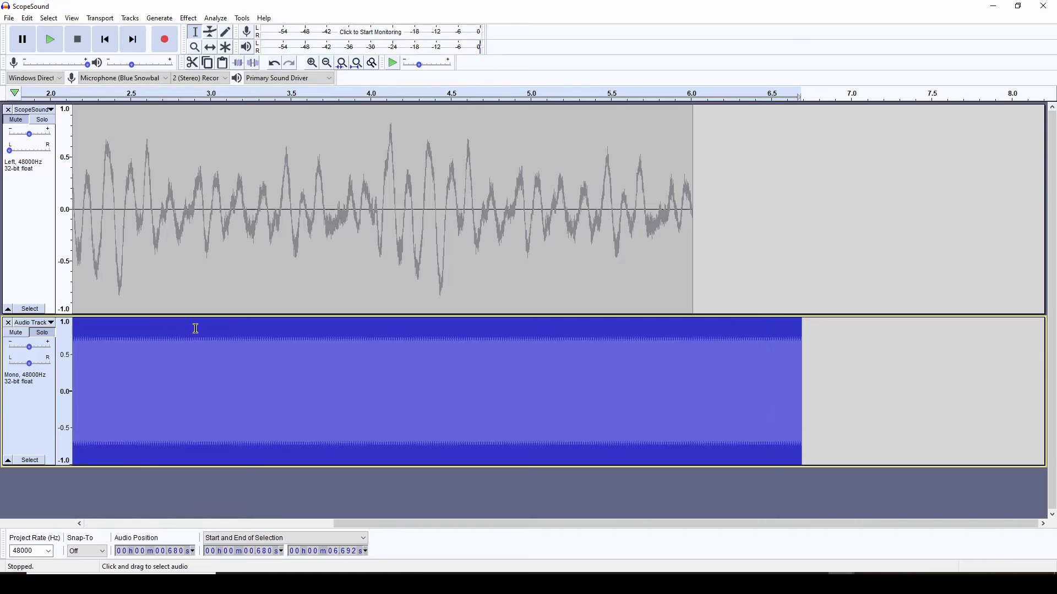
pyautogui.click(50, 44)
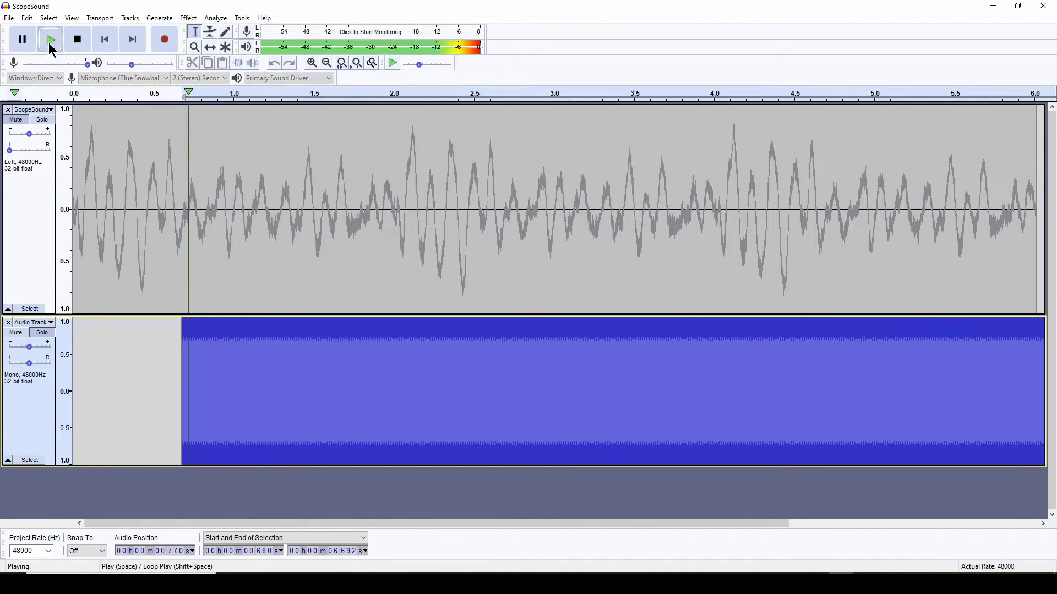
pyautogui.click(81, 44)
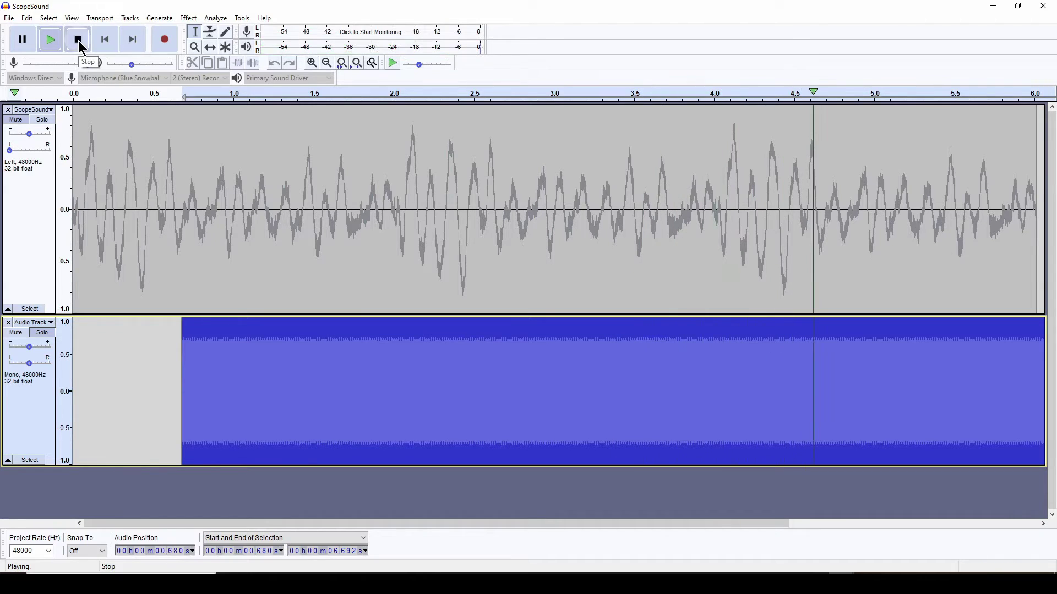
# - Solo the ScopeSound fan track and play it with volume raised to full
pyautogui.click(44, 121)
pyautogui.click(50, 39)
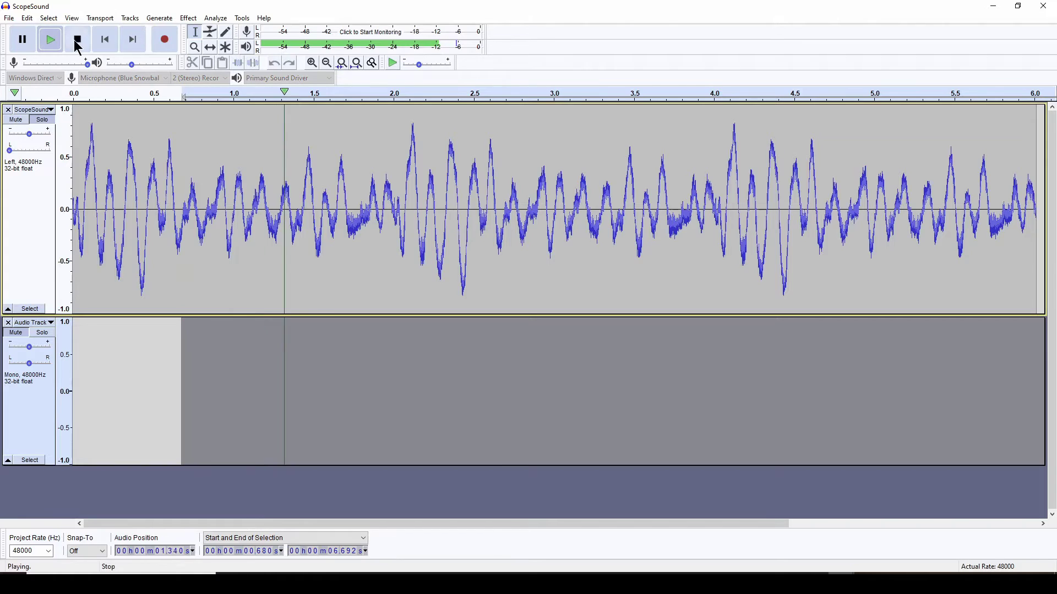
pyautogui.moveTo(133, 65); pyautogui.dragTo(180, 77)
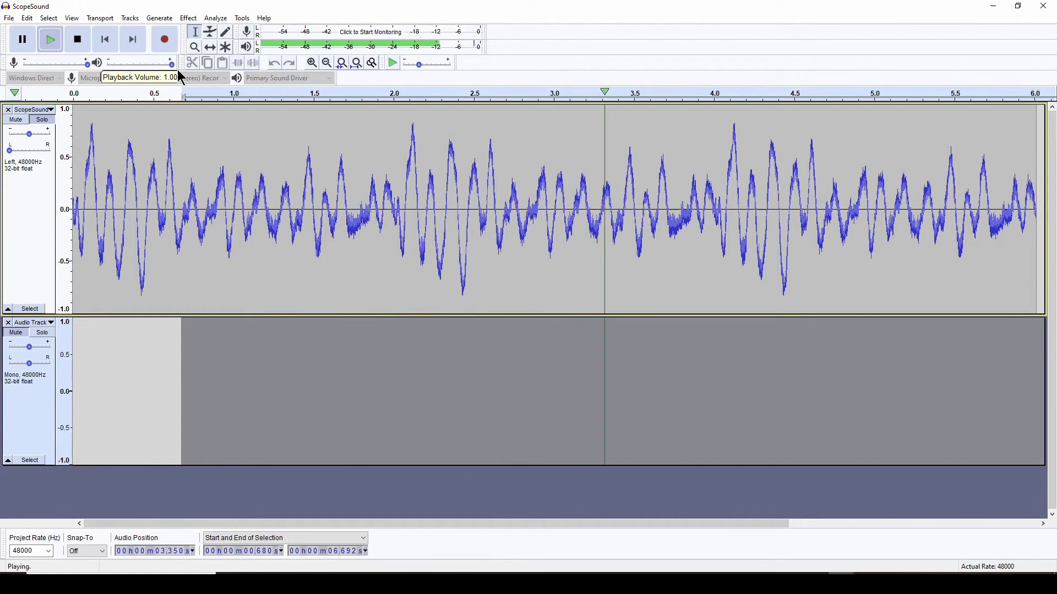
pyautogui.click(80, 40)
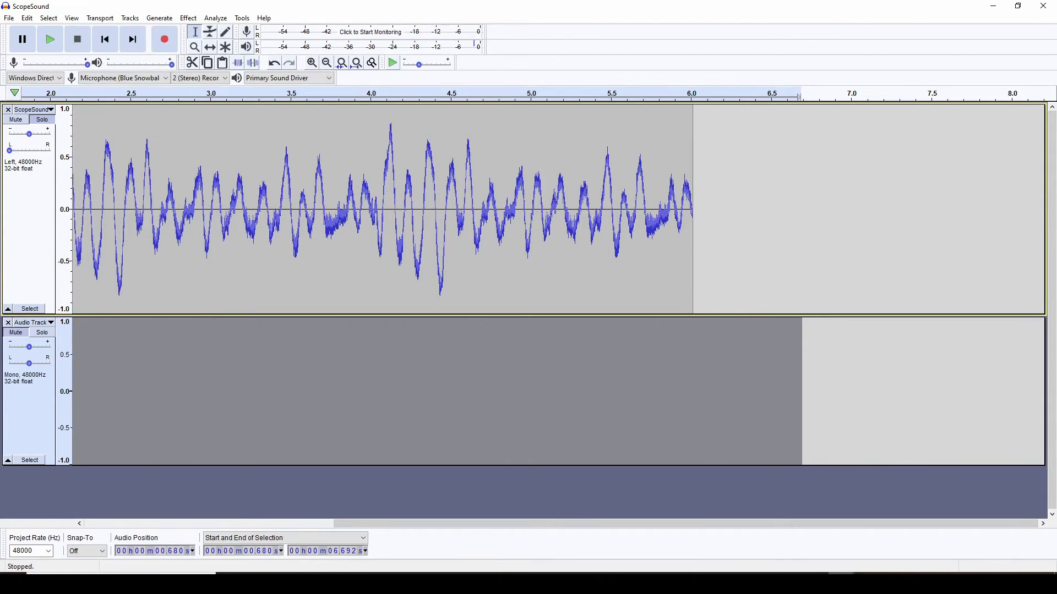
pyautogui.moveTo(802, 41); pyautogui.dragTo(314, 11)
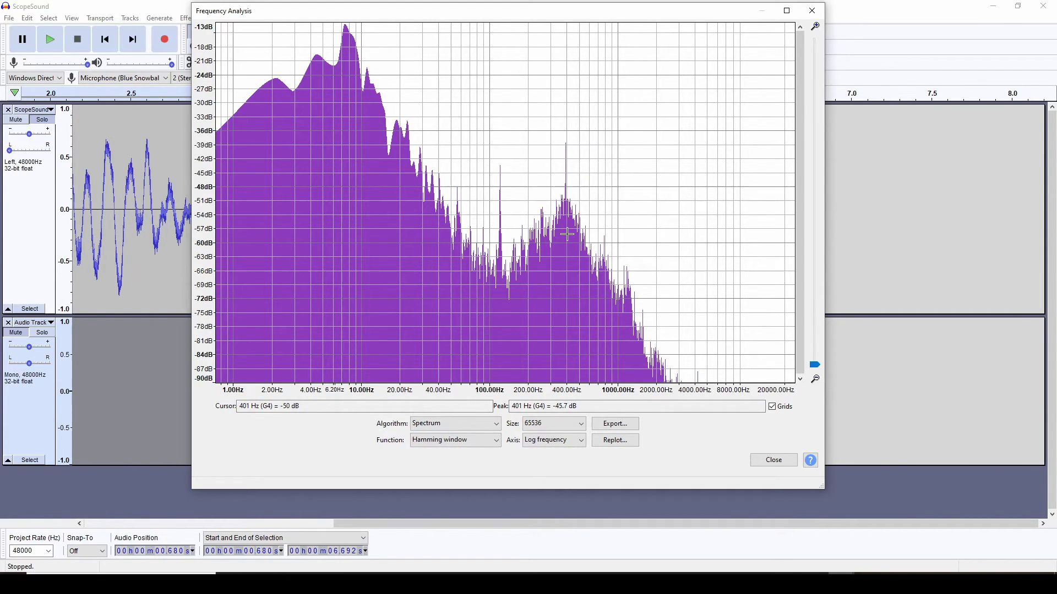
pyautogui.moveTo(503, 11); pyautogui.dragTo(533, 29)
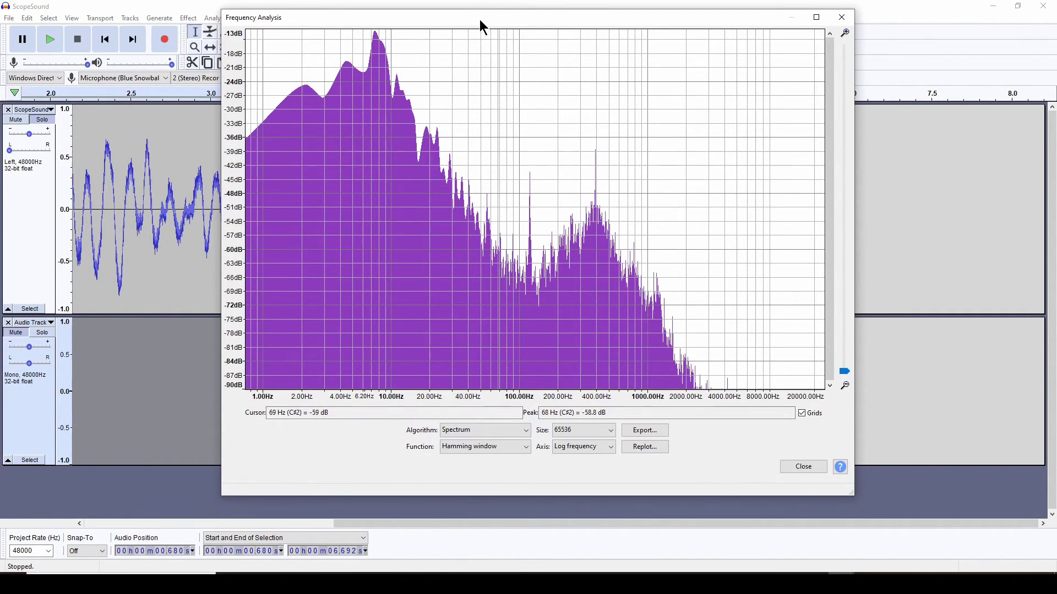
pyautogui.moveTo(480, 21); pyautogui.dragTo(461, 19)
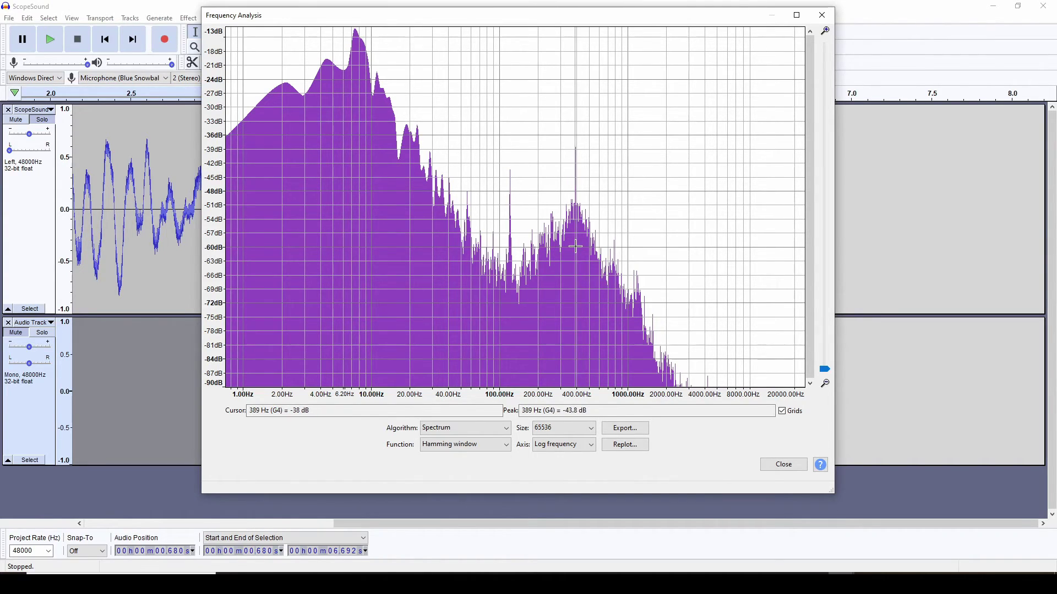
pyautogui.moveTo(492, 14)
pyautogui.mouseDown()
pyautogui.moveTo(513, 14)
pyautogui.moveTo(499, 12)
pyautogui.mouseUp()
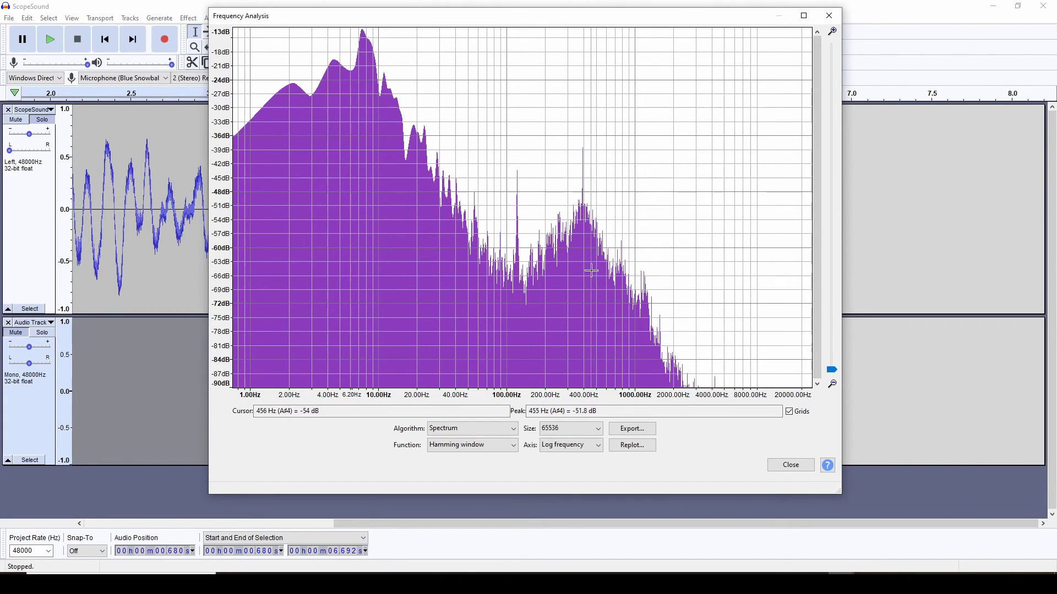
pyautogui.moveTo(485, 14)
pyautogui.mouseDown()
pyautogui.moveTo(519, 17)
pyautogui.moveTo(463, 9)
pyautogui.moveTo(497, 19)
pyautogui.mouseUp()
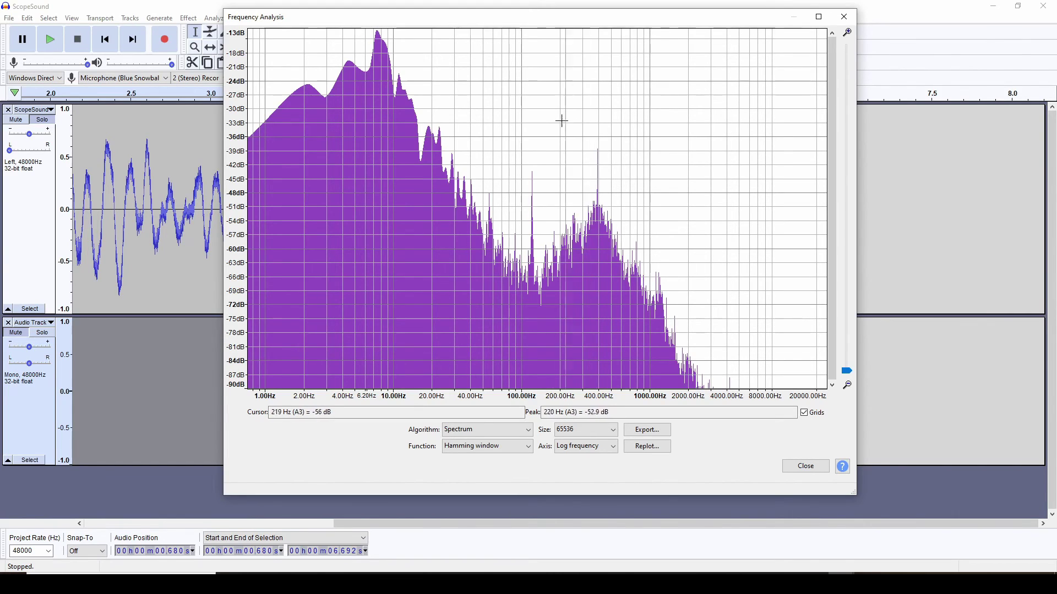
pyautogui.moveTo(514, 16); pyautogui.dragTo(497, 24)
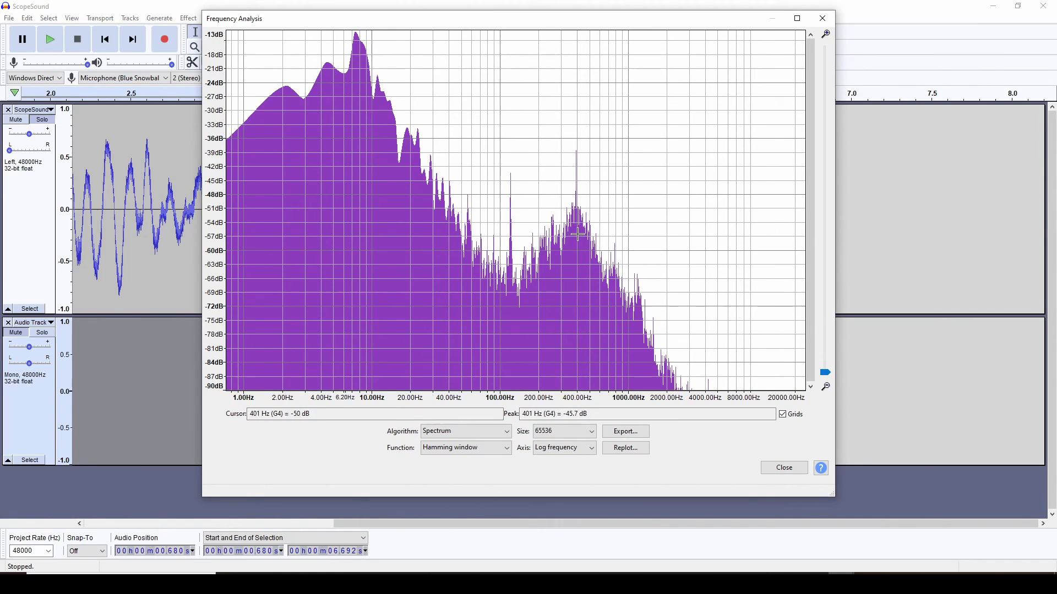